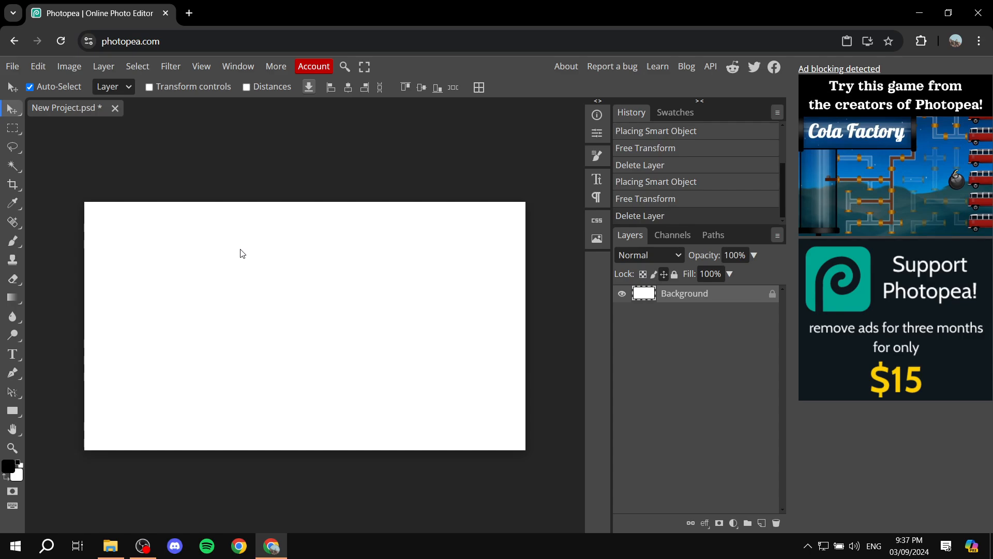
Place Colors.jpg onto the white canvas with File > Open & Place
{"action": "left_click", "coordinate": [12, 66]}
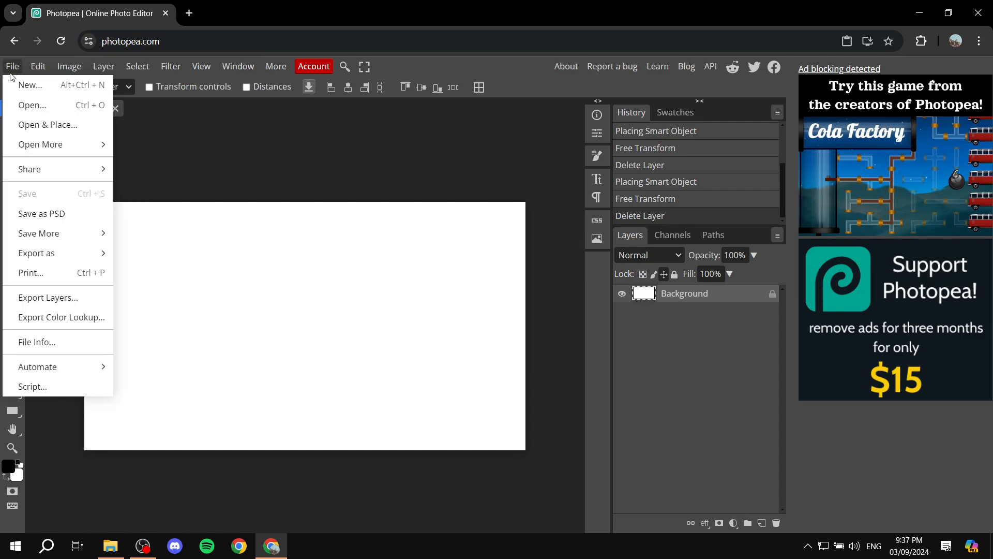
{"action": "left_click", "coordinate": [49, 125]}
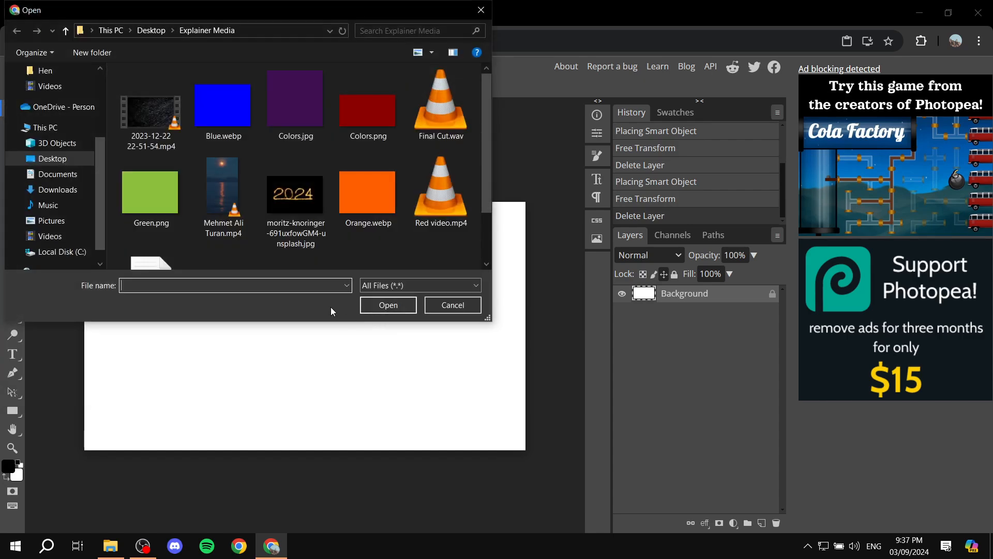
{"action": "scroll", "coordinate": [395, 173], "scroll_direction": "down", "scroll_amount": 3}
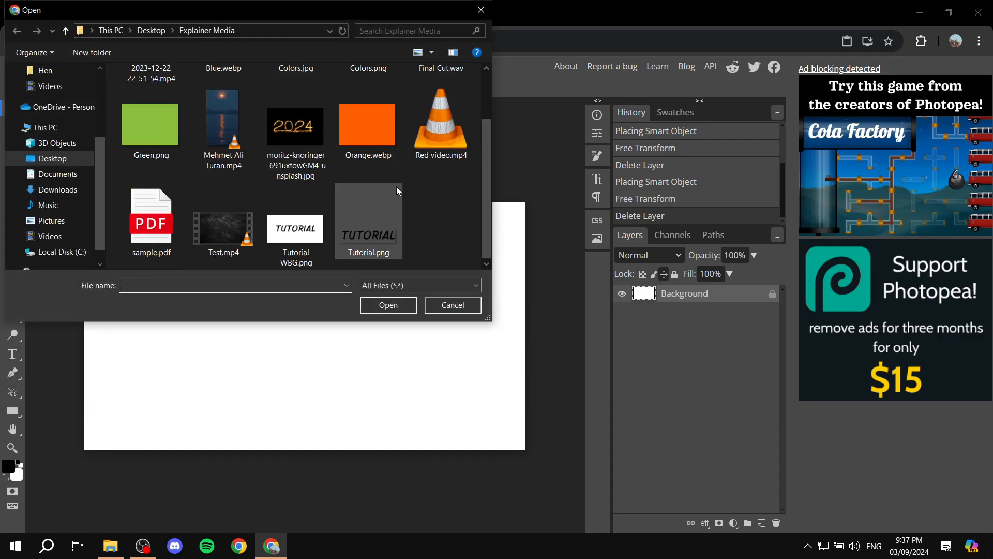
{"action": "scroll", "coordinate": [396, 186], "scroll_direction": "up", "scroll_amount": 3}
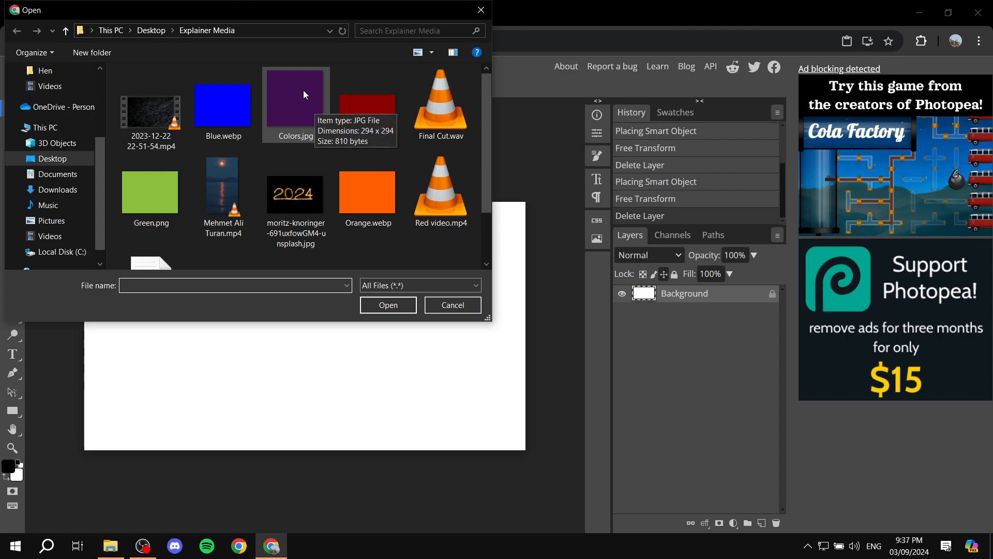
{"action": "double_click", "coordinate": [294, 102]}
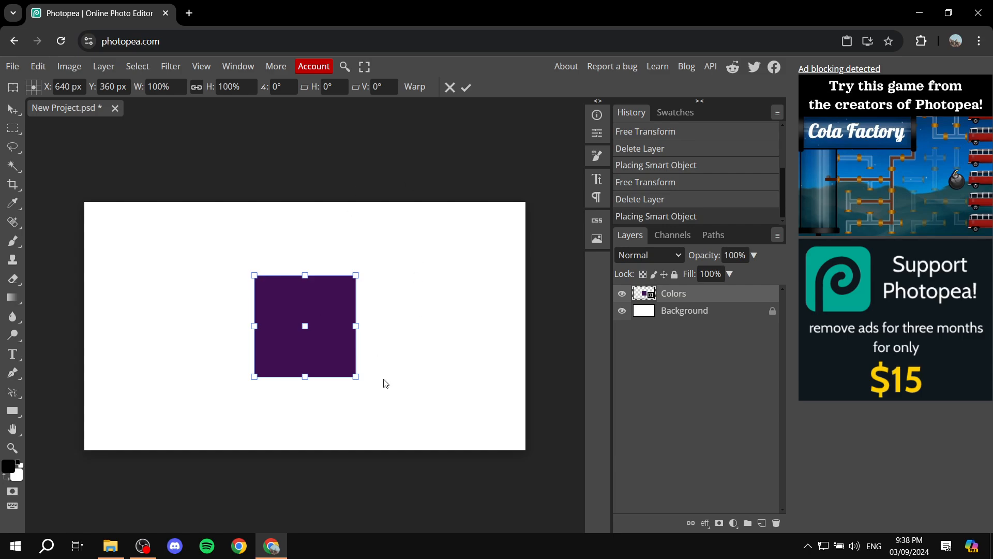
Commit the Colors placement and nudge the purple square toward the canvas centre
{"action": "left_click", "coordinate": [716, 317]}
{"action": "left_click", "coordinate": [328, 337]}
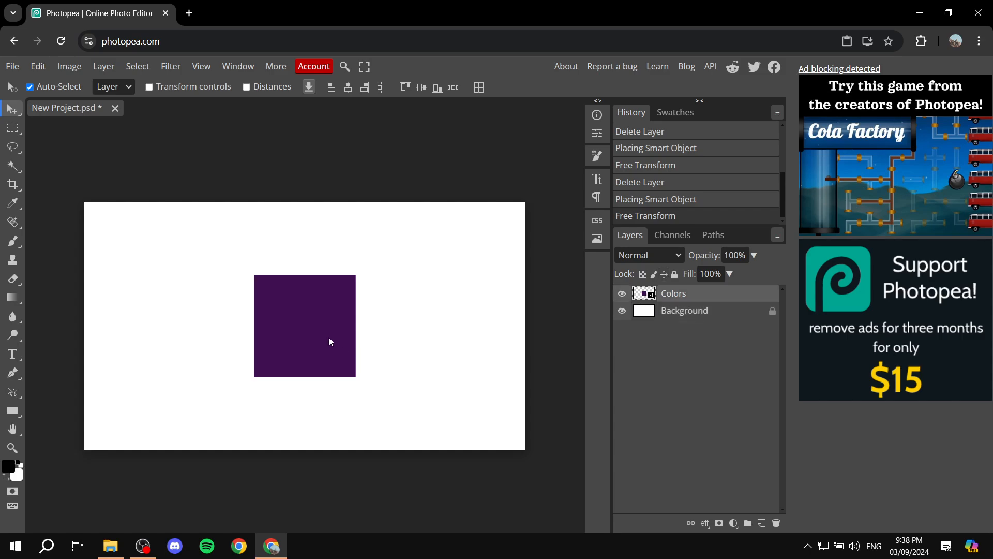
{"action": "mouse_move", "coordinate": [310, 332]}
{"action": "left_mouse_down"}
{"action": "mouse_move", "coordinate": [317, 339]}
{"action": "mouse_move", "coordinate": [328, 324]}
{"action": "mouse_move", "coordinate": [304, 331]}
{"action": "mouse_move", "coordinate": [277, 322]}
{"action": "mouse_move", "coordinate": [314, 332]}
{"action": "mouse_move", "coordinate": [310, 313]}
{"action": "mouse_move", "coordinate": [308, 326]}
{"action": "left_mouse_up"}
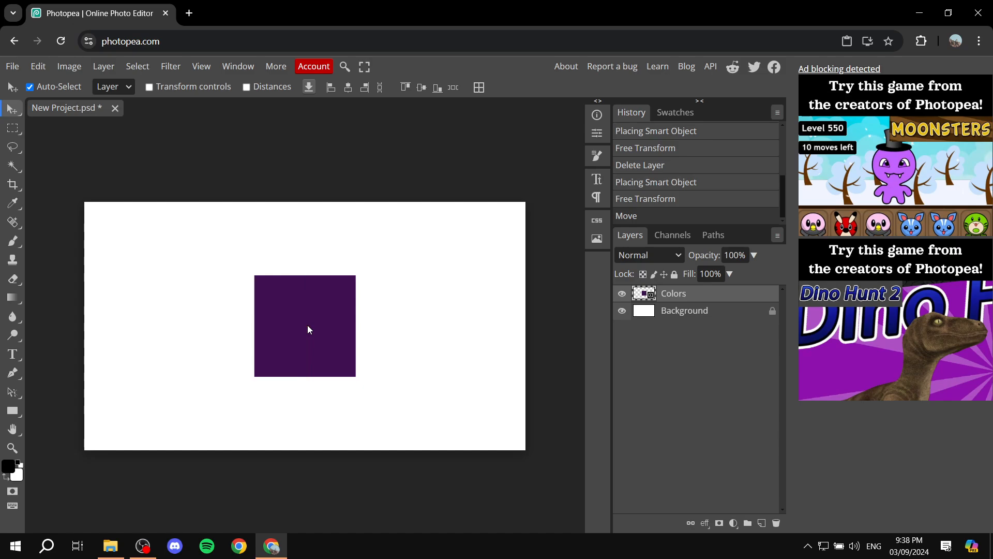
Turn on transform controls and enlarge the purple square with its corner and edge handles
{"action": "left_click", "coordinate": [184, 91]}
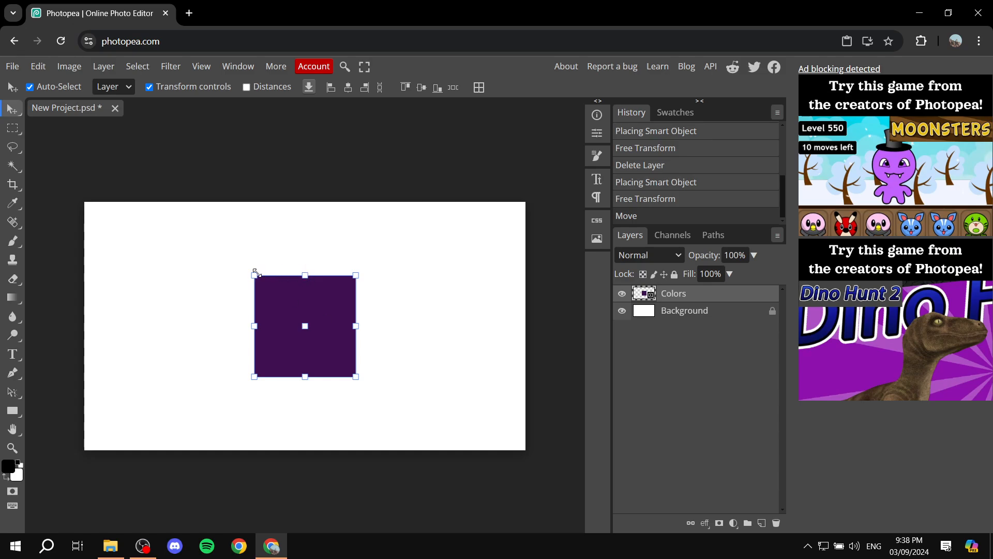
{"action": "left_click_drag", "start_coordinate": [256, 272], "coordinate": [212, 233]}
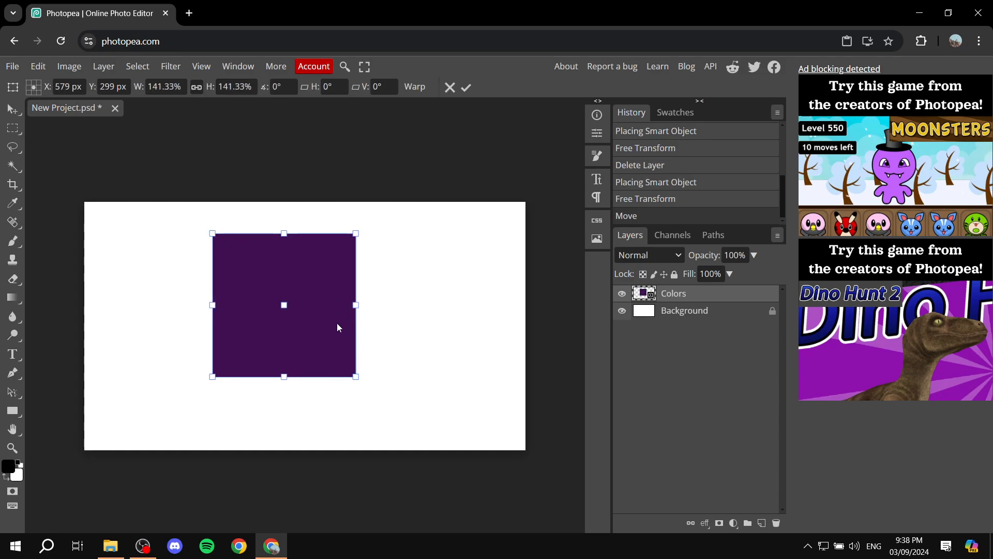
{"action": "left_click_drag", "start_coordinate": [356, 377], "coordinate": [402, 422]}
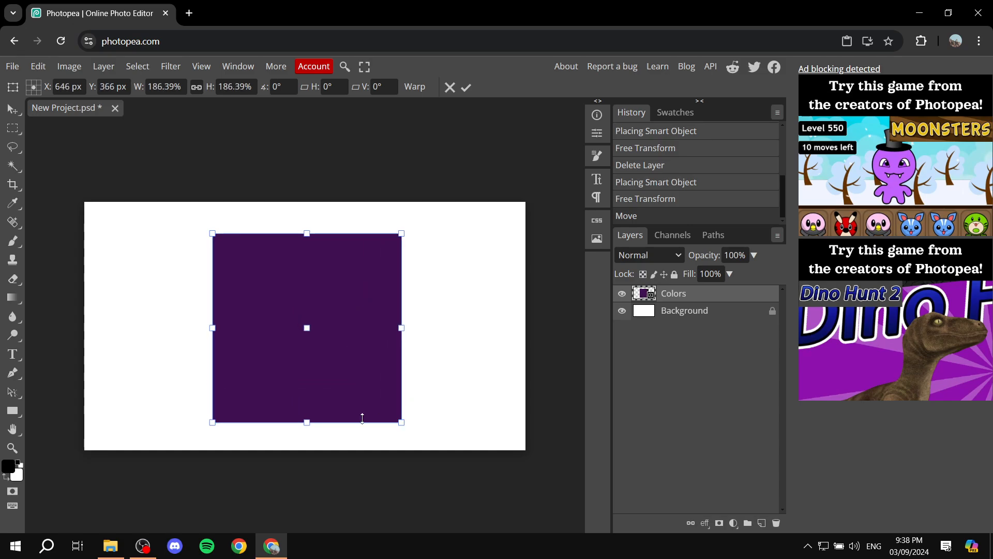
{"action": "mouse_move", "coordinate": [213, 328]}
{"action": "left_mouse_down"}
{"action": "mouse_move", "coordinate": [166, 325]}
{"action": "mouse_move", "coordinate": [201, 327]}
{"action": "left_mouse_up"}
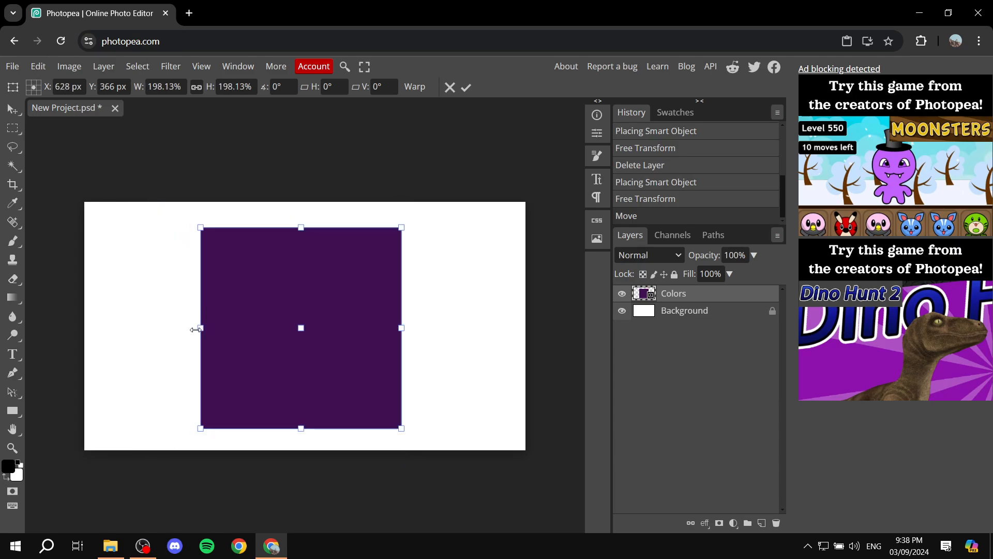
{"action": "left_click_drag", "start_coordinate": [307, 233], "coordinate": [305, 246]}
{"action": "left_click_drag", "start_coordinate": [211, 337], "coordinate": [181, 337]}
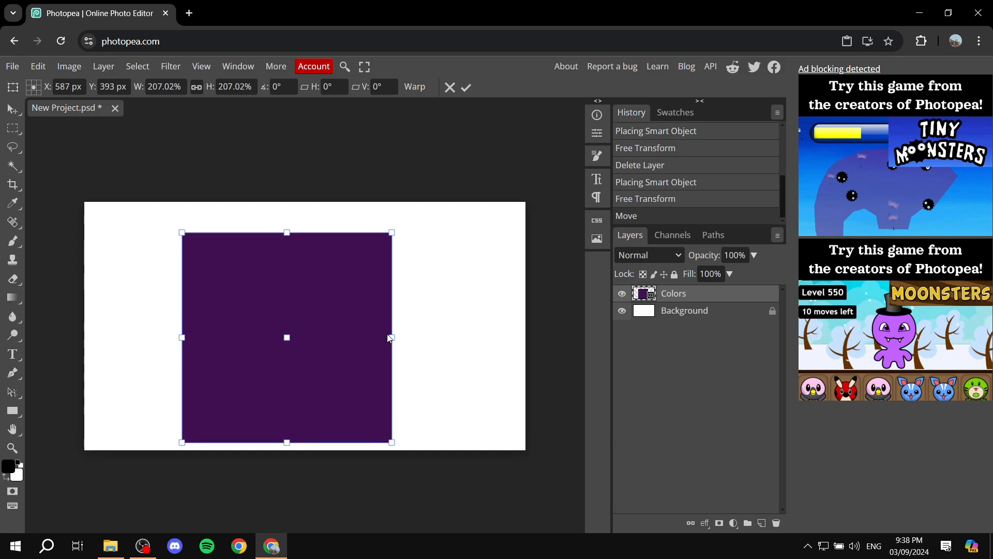
{"action": "left_click_drag", "start_coordinate": [391, 337], "coordinate": [262, 324]}
Scale the square to about 221% and position it at the canvas's top-left corner
{"action": "mouse_move", "coordinate": [271, 361]}
{"action": "left_mouse_down"}
{"action": "mouse_move", "coordinate": [272, 352]}
{"action": "mouse_move", "coordinate": [285, 371]}
{"action": "left_mouse_up"}
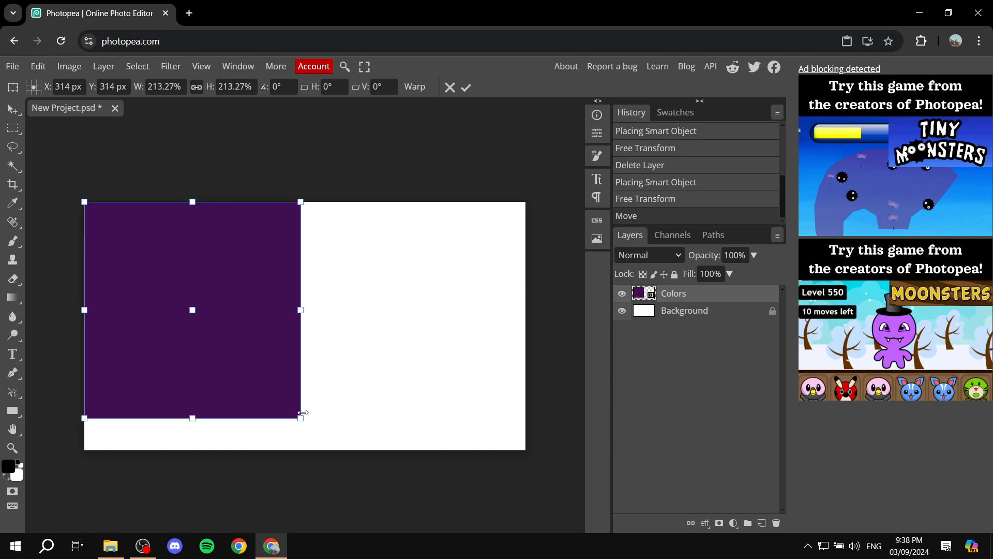
{"action": "mouse_move", "coordinate": [302, 420]}
{"action": "left_mouse_down"}
{"action": "mouse_move", "coordinate": [432, 465]}
{"action": "mouse_move", "coordinate": [354, 405]}
{"action": "mouse_move", "coordinate": [300, 417]}
{"action": "left_mouse_up"}
{"action": "left_click_drag", "start_coordinate": [261, 361], "coordinate": [369, 376]}
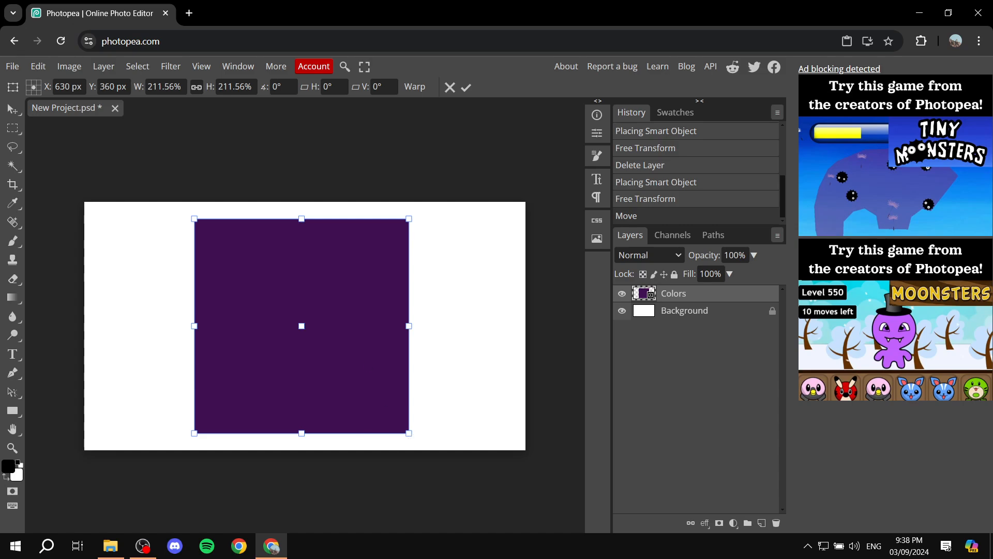
{"action": "left_click_drag", "start_coordinate": [409, 433], "coordinate": [434, 425]}
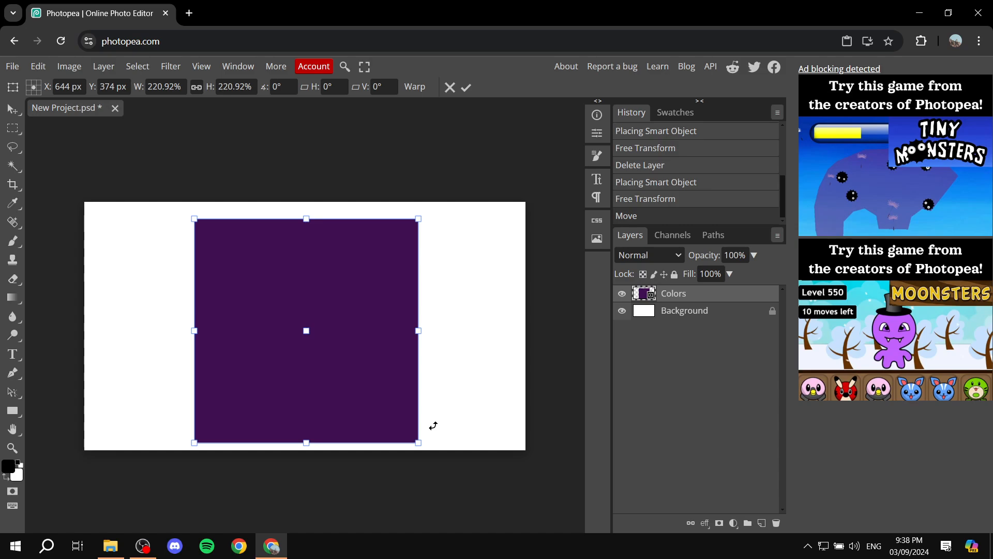
{"action": "left_click_drag", "start_coordinate": [356, 381], "coordinate": [246, 366]}
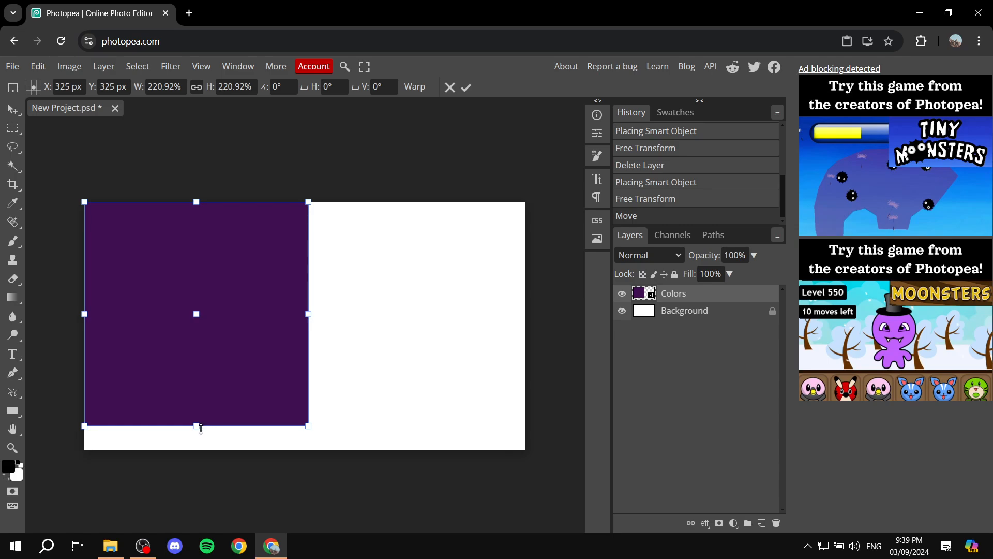
Stretch the purple layer down to the canvas bottom and across its full width
{"action": "left_click_drag", "start_coordinate": [204, 426], "coordinate": [225, 413]}
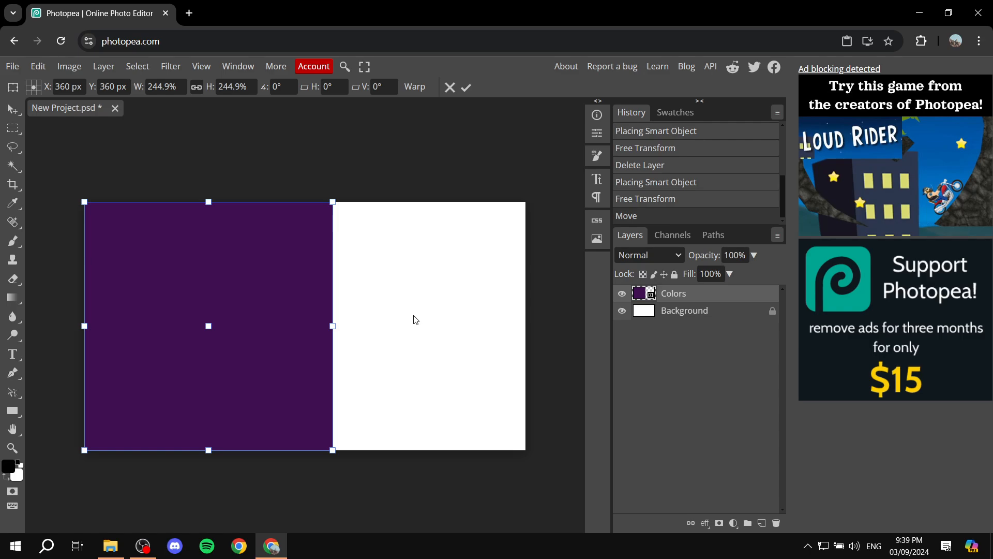
{"action": "left_click_drag", "start_coordinate": [334, 325], "coordinate": [524, 337]}
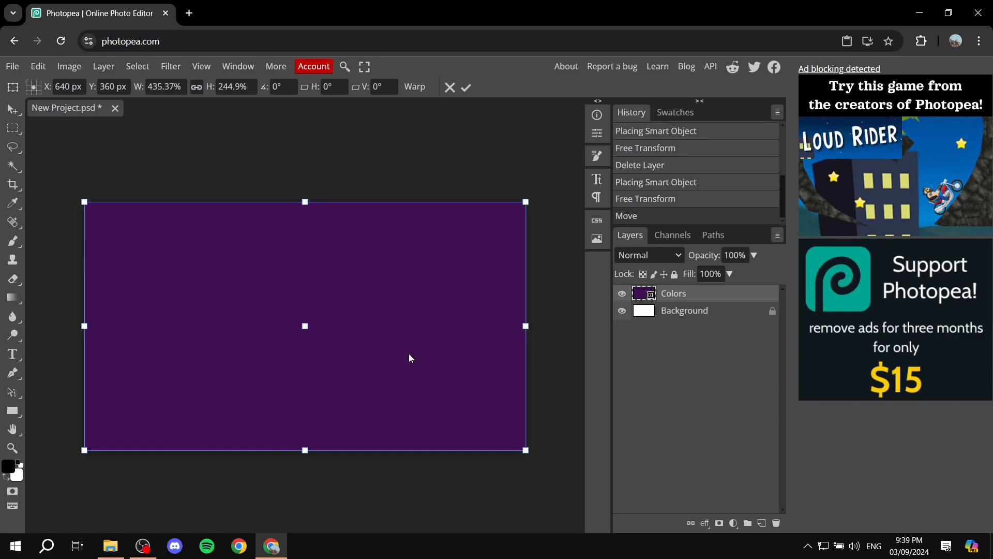
{"action": "left_click_drag", "start_coordinate": [526, 450], "coordinate": [357, 355]}
Shrink the purple layer back toward centre, commit the transform, and delete the Colors layer
{"action": "left_click_drag", "start_coordinate": [207, 291], "coordinate": [305, 348]}
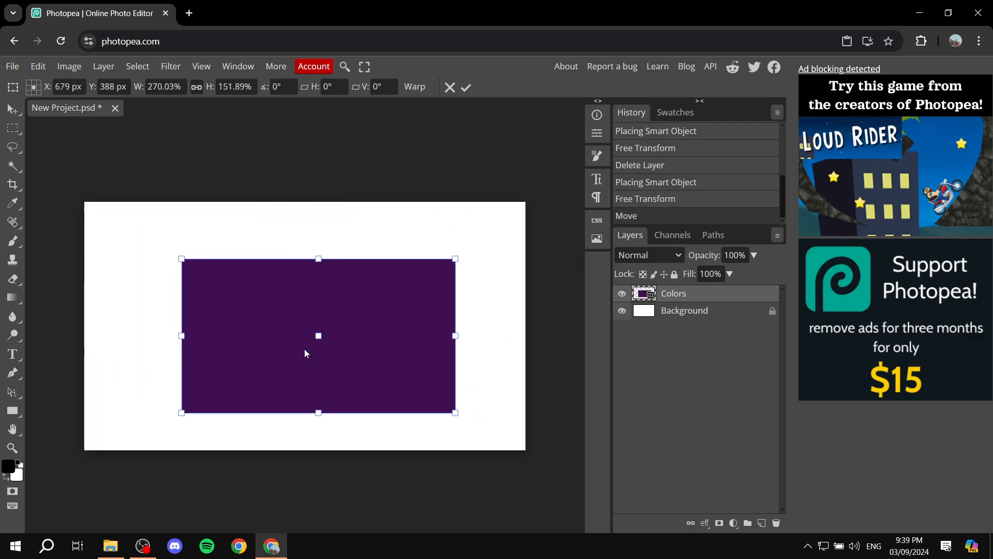
{"action": "left_click_drag", "start_coordinate": [358, 332], "coordinate": [353, 312]}
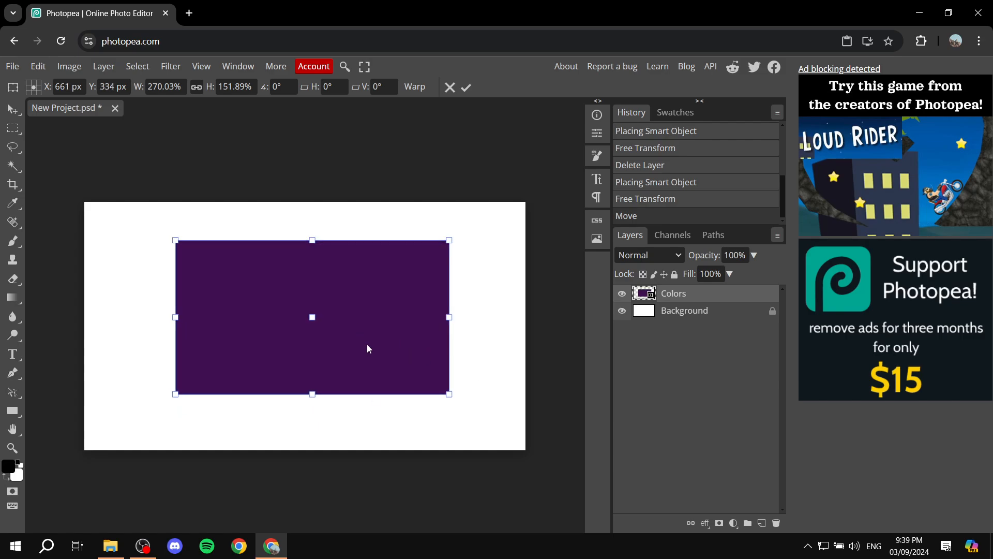
{"action": "key", "text": "Return"}
{"action": "key", "text": "Delete"}
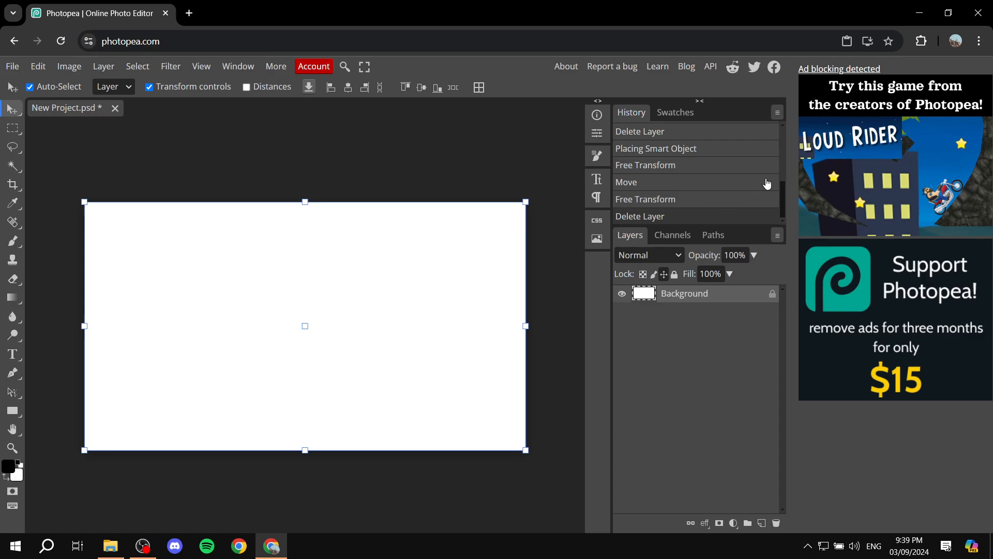
Place the magpie photo from the built-in Gallery onto the canvas at 78.77%
{"action": "left_click", "coordinate": [596, 243]}
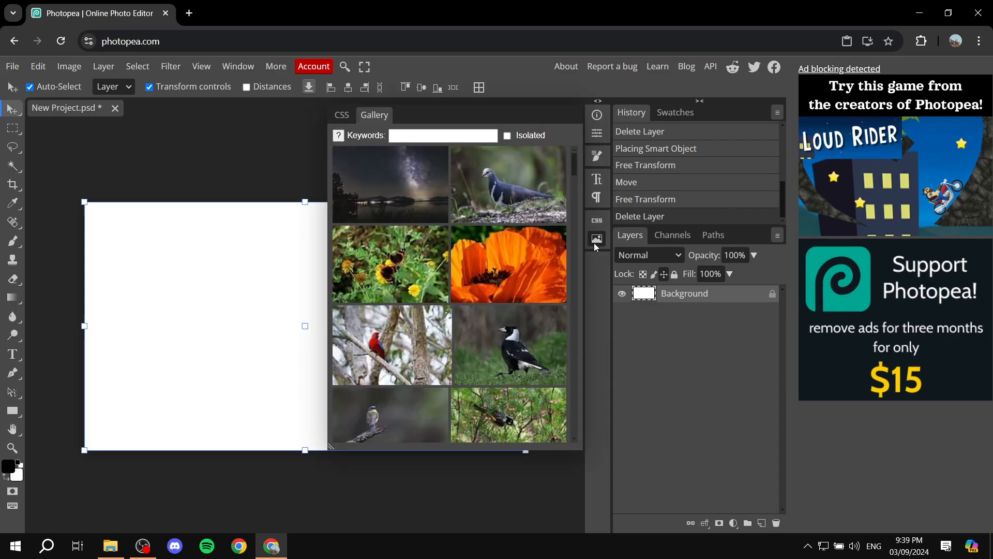
{"action": "left_click", "coordinate": [527, 347]}
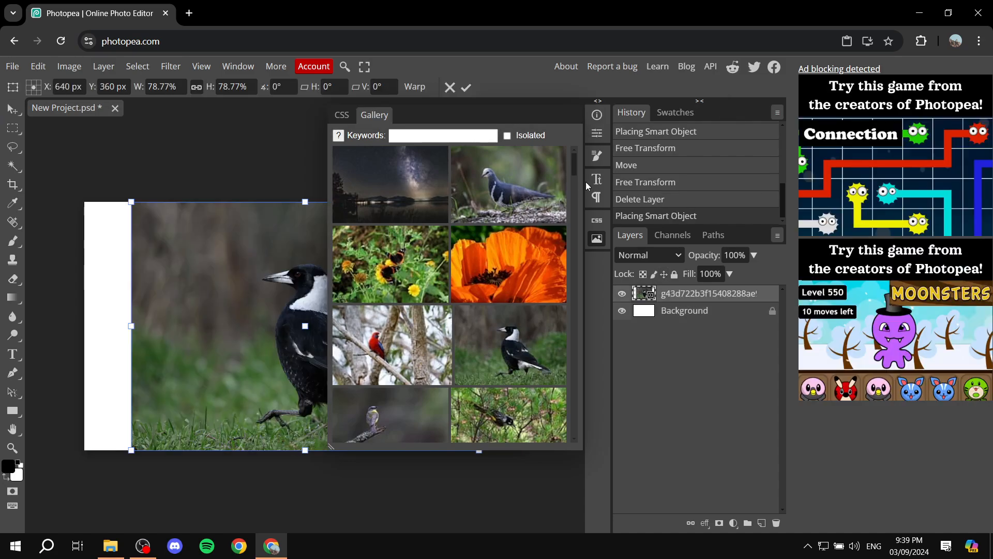
{"action": "left_click", "coordinate": [597, 240]}
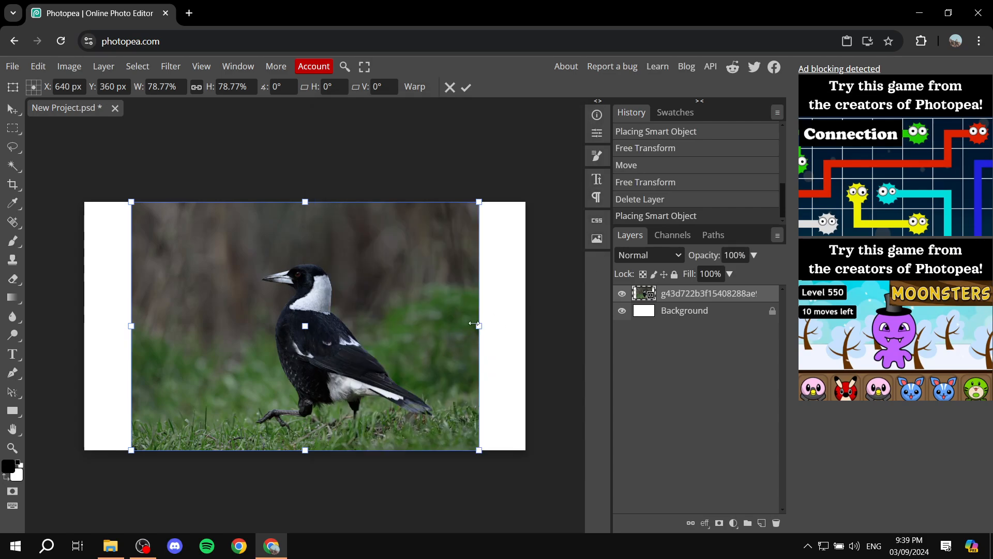
Resize and move the magpie photo to cover the canvas at 100% width, 78.77% height
{"action": "left_click_drag", "start_coordinate": [479, 324], "coordinate": [509, 326]}
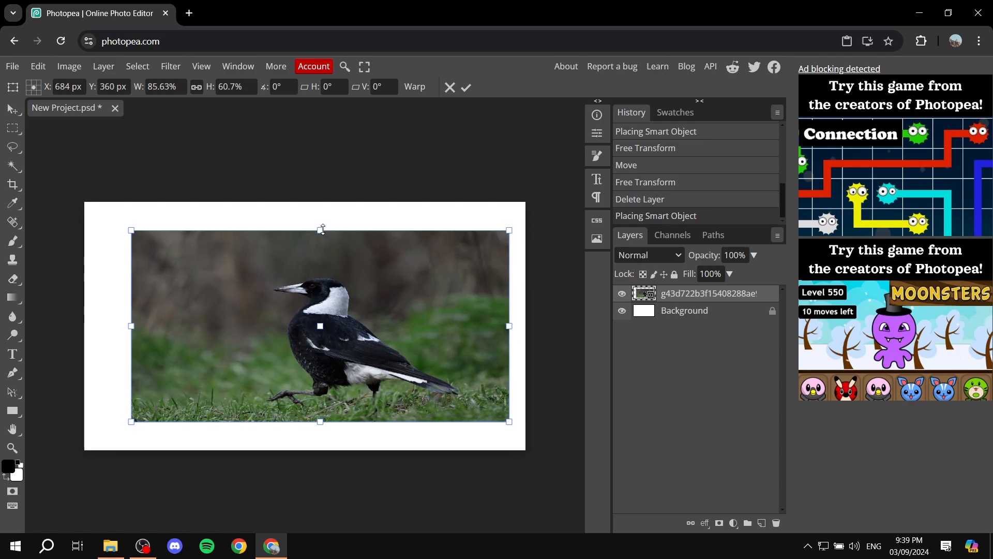
{"action": "left_click_drag", "start_coordinate": [322, 229], "coordinate": [321, 211]}
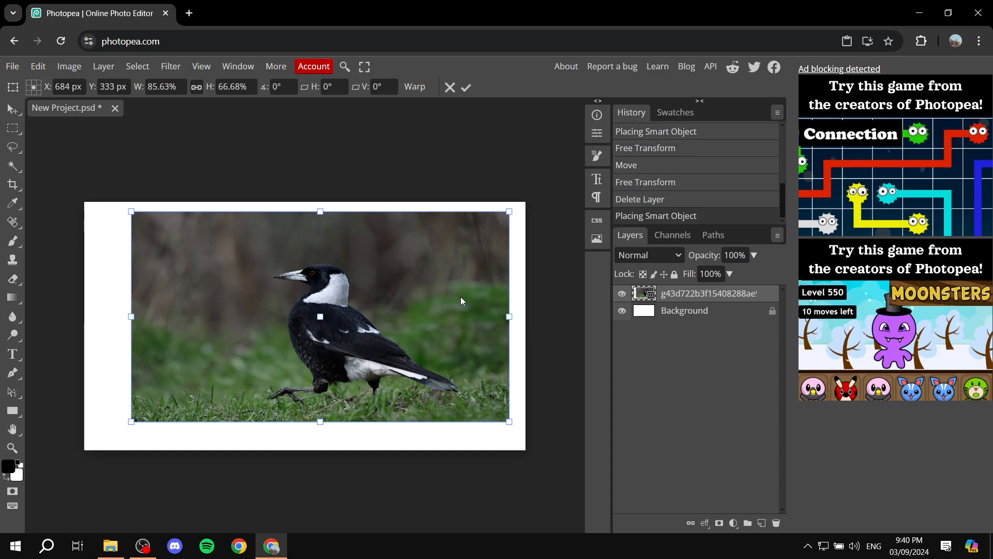
{"action": "left_click_drag", "start_coordinate": [460, 297], "coordinate": [408, 290]}
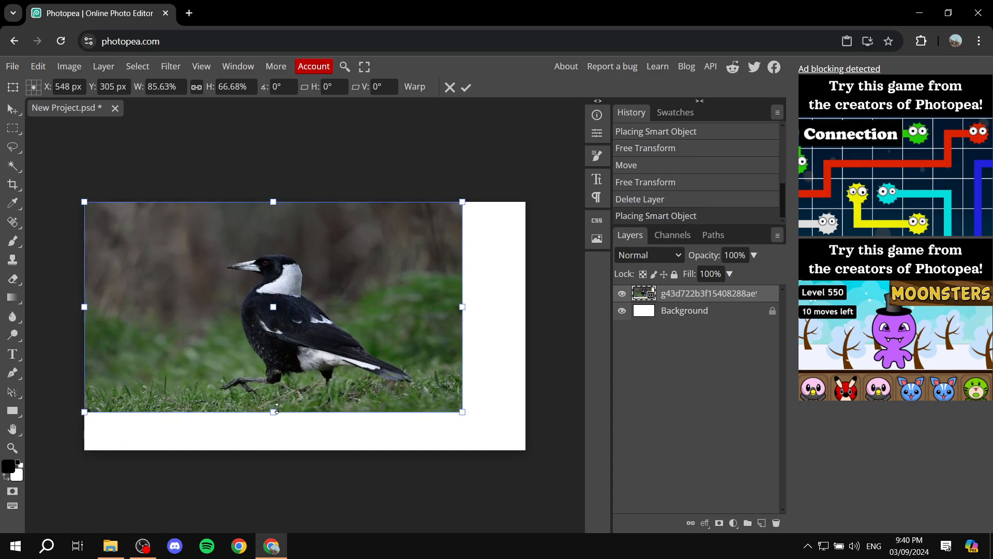
{"action": "left_click_drag", "start_coordinate": [274, 411], "coordinate": [273, 450]}
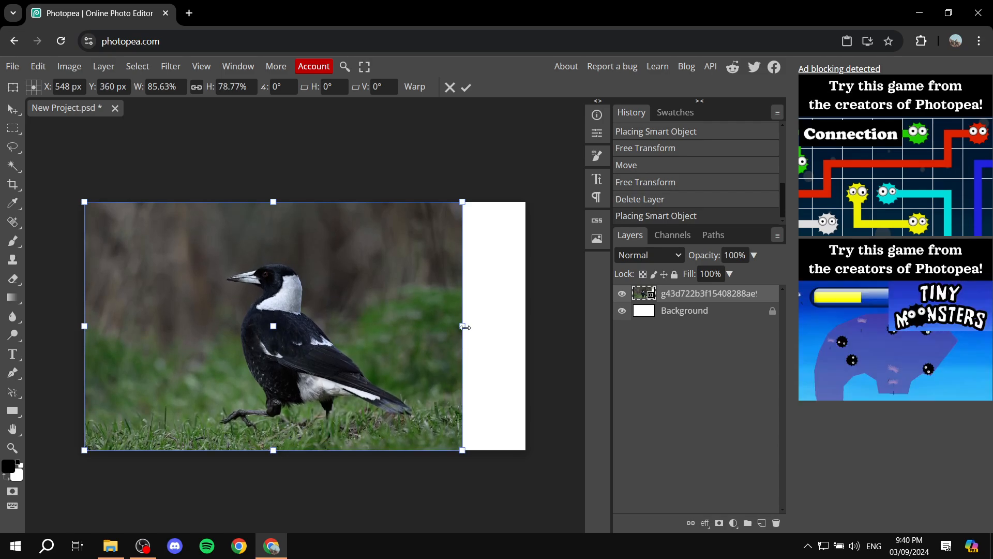
{"action": "left_click_drag", "start_coordinate": [463, 326], "coordinate": [523, 328]}
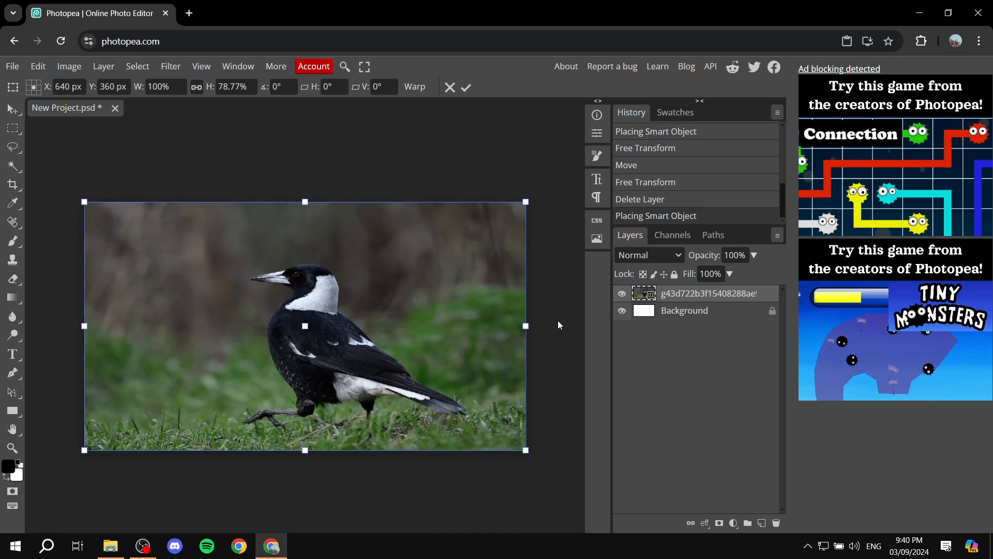